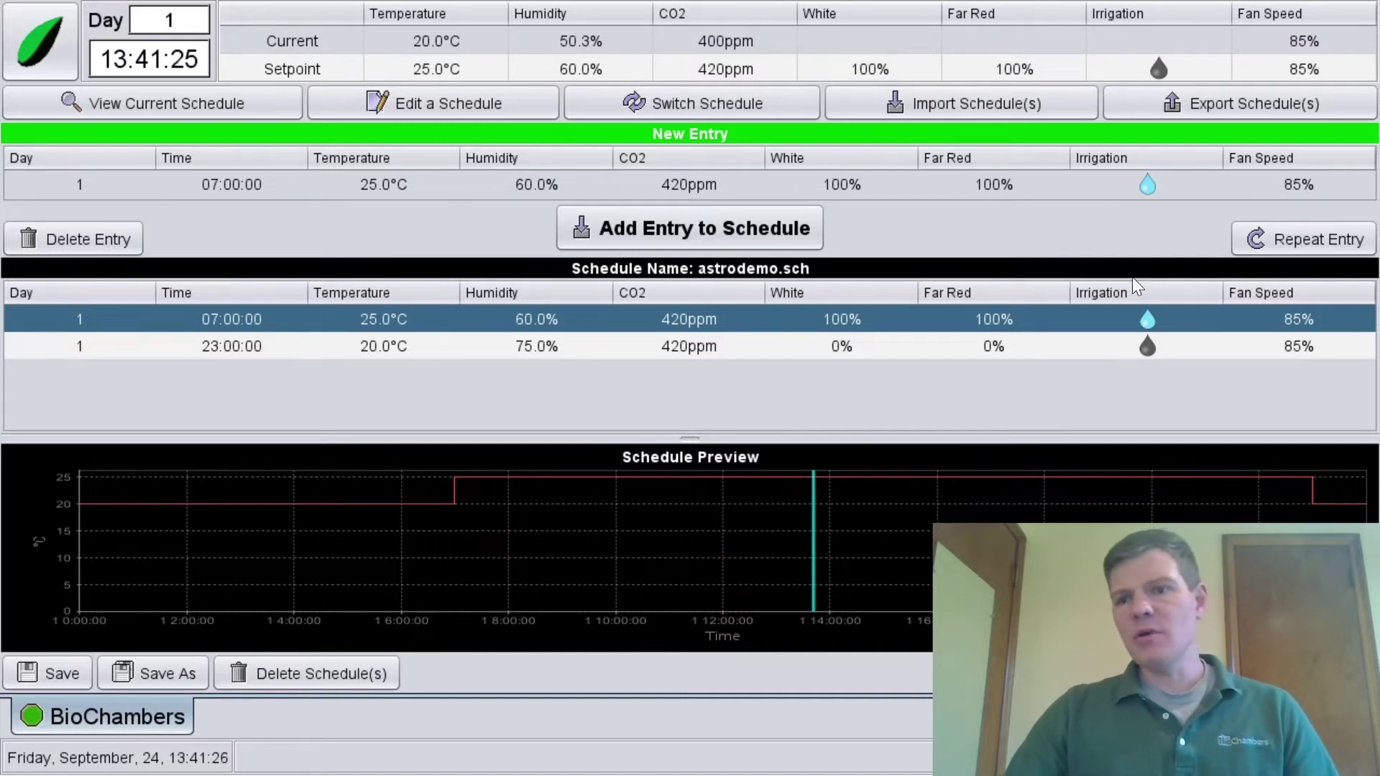
- Repeat both day 1 entries, 07:00:00 and 23:00:00, every 1 day for 364 days in the astrodemo.sch schedule
left_click(1312, 233)
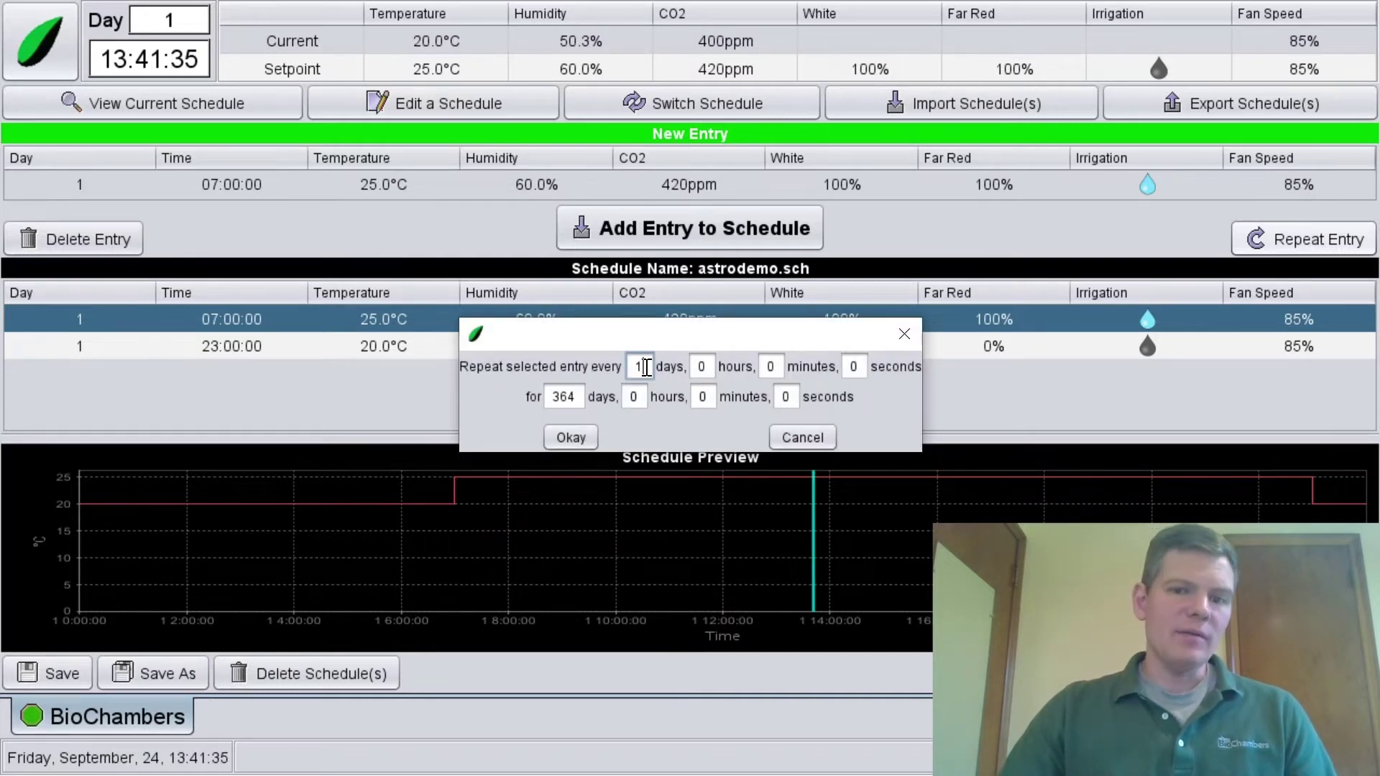
left_click(588, 442)
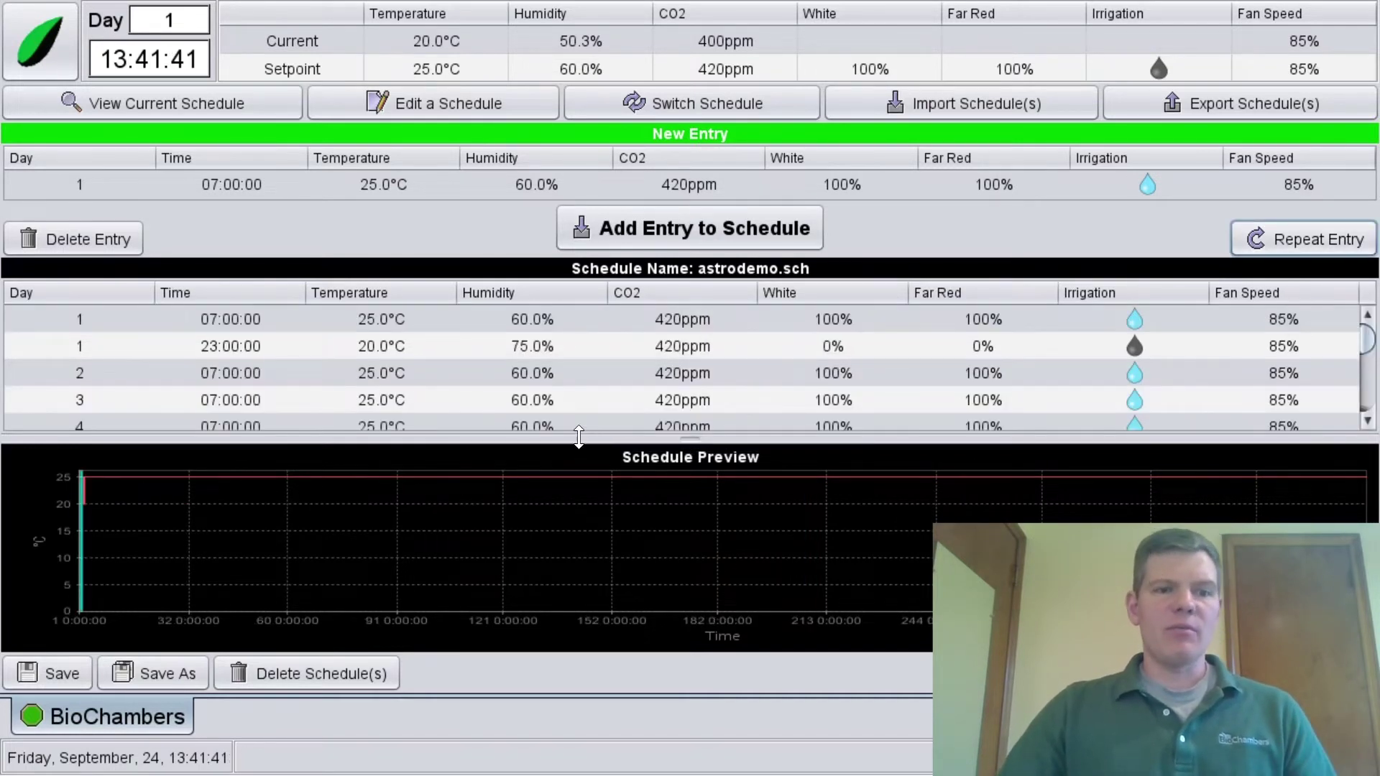
left_click(263, 347)
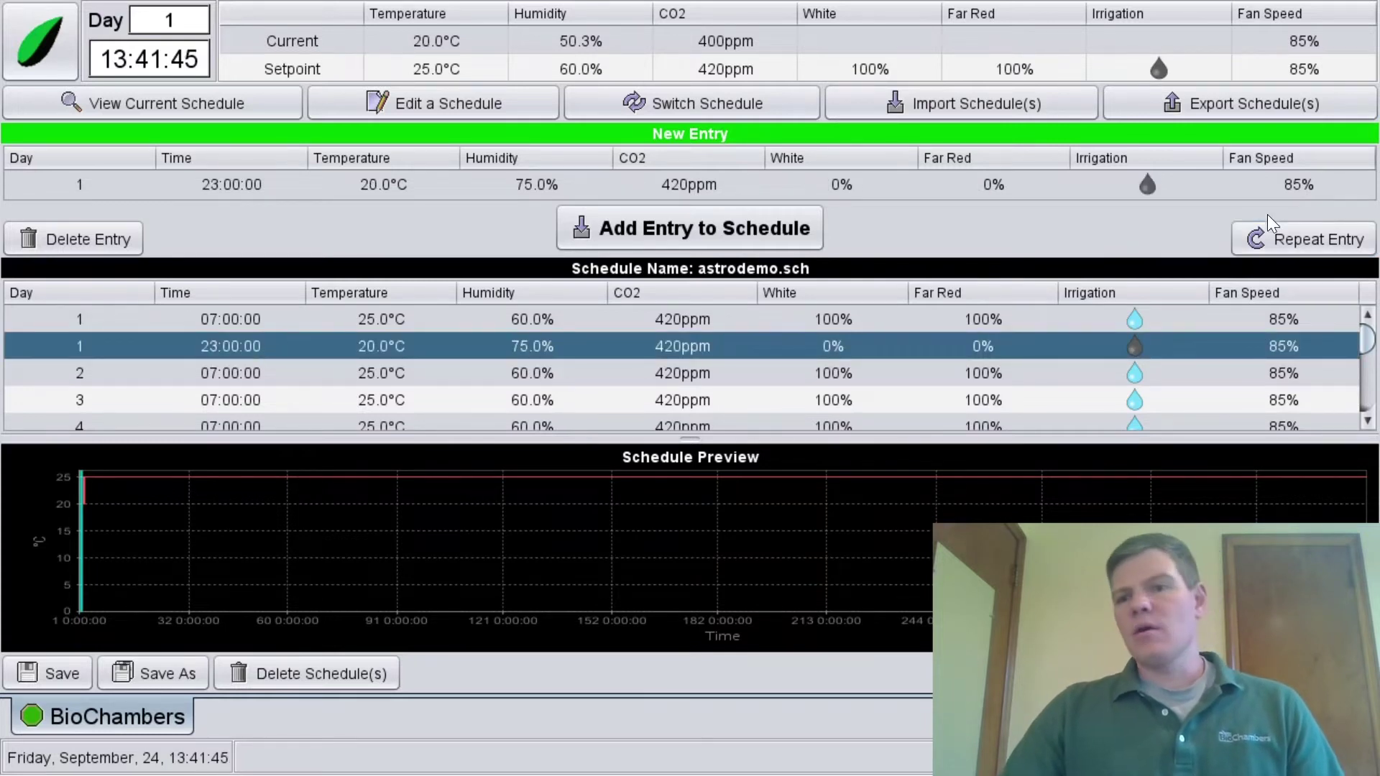
left_click(1319, 242)
type("1")
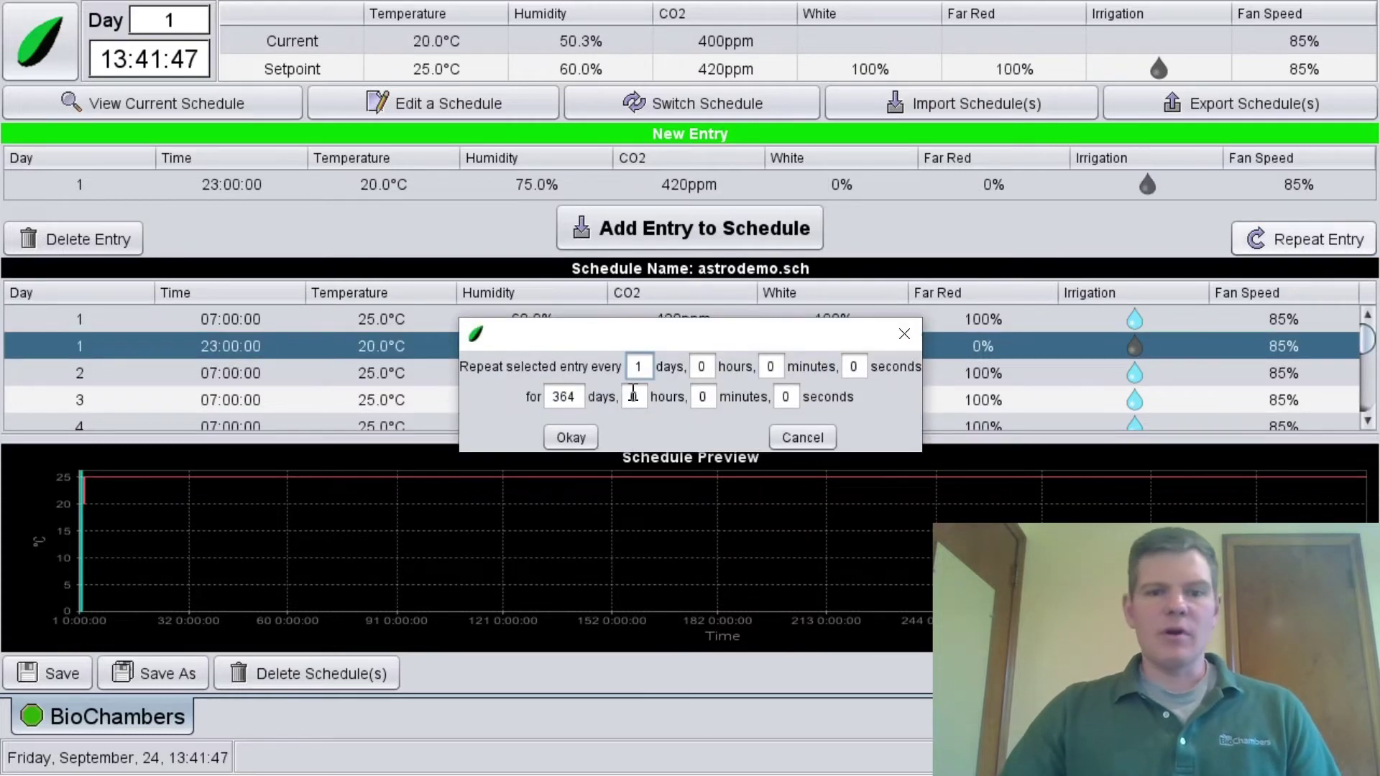
left_click(556, 441)
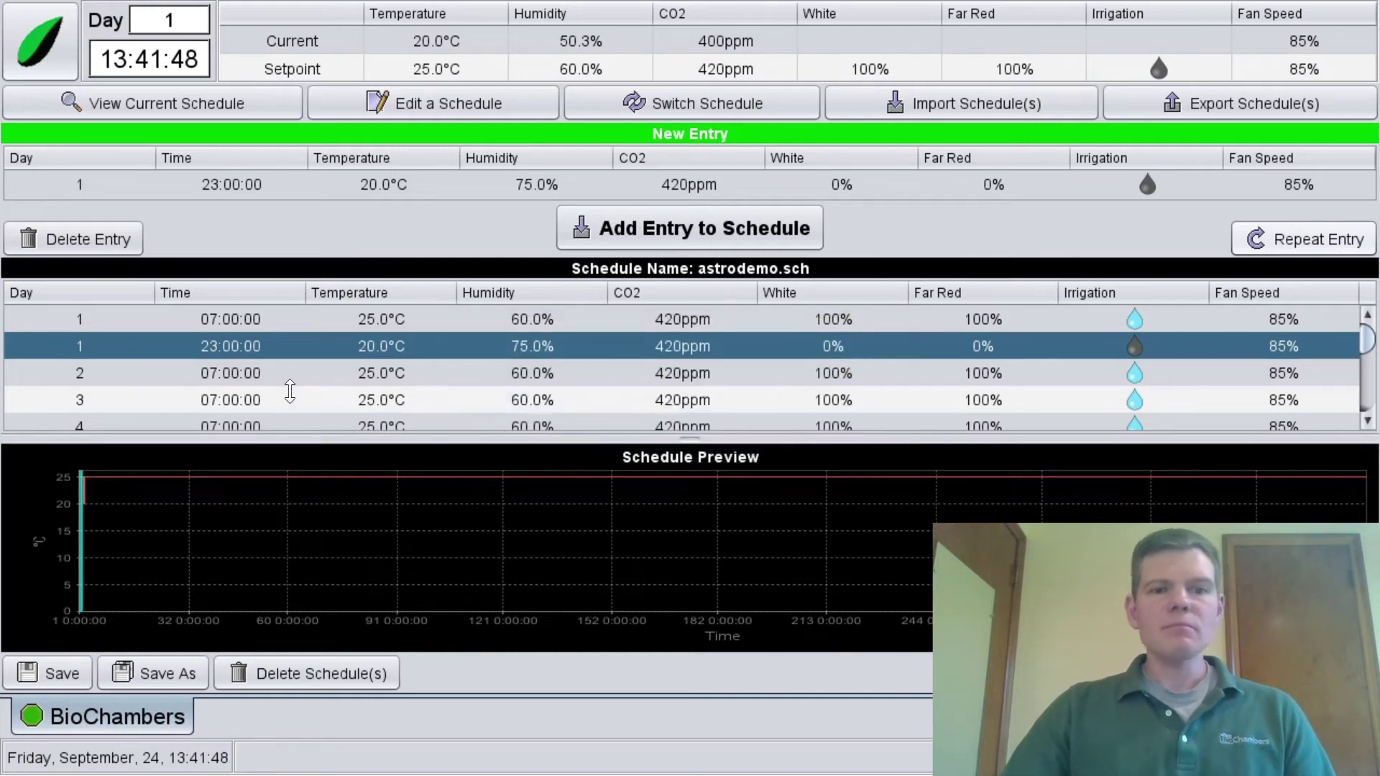
left_click_drag(1366, 352, 1365, 397)
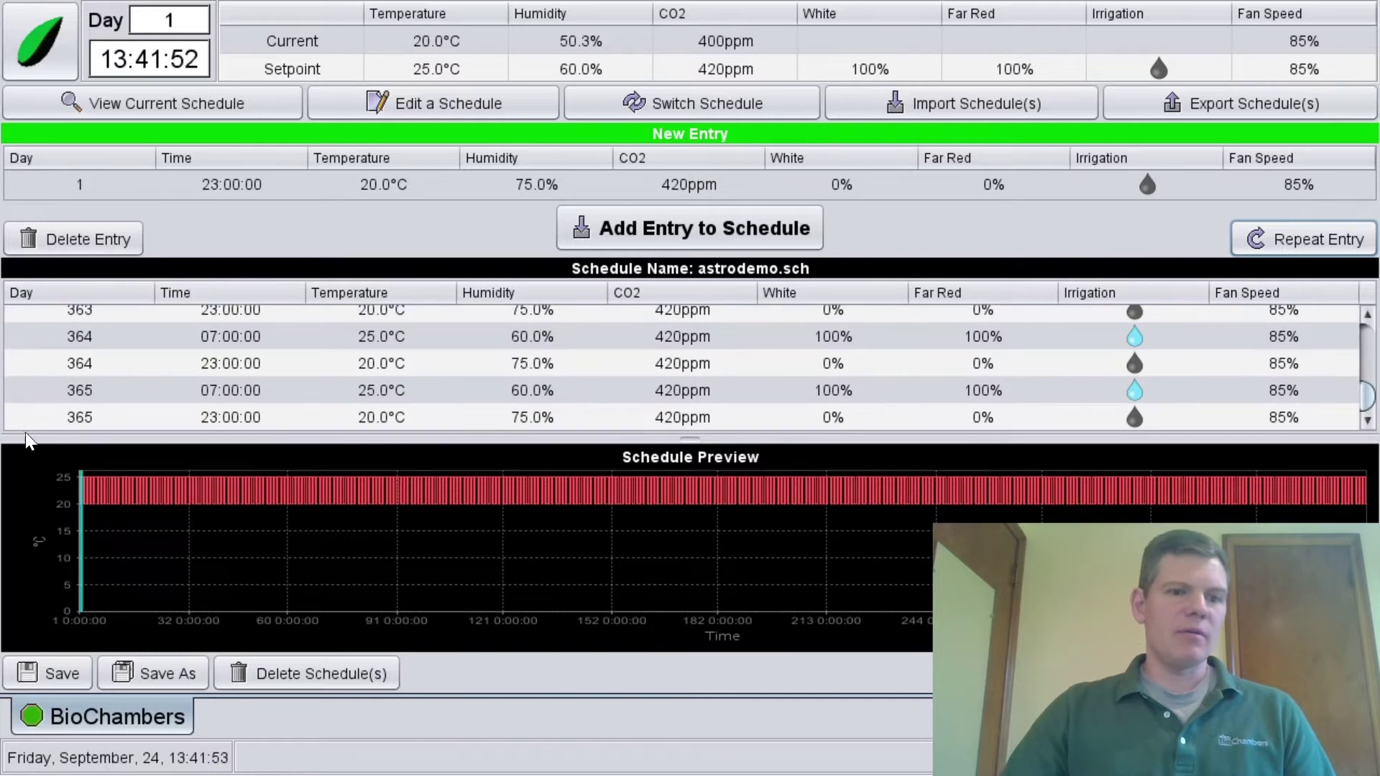
left_click_drag(1368, 399, 1366, 351)
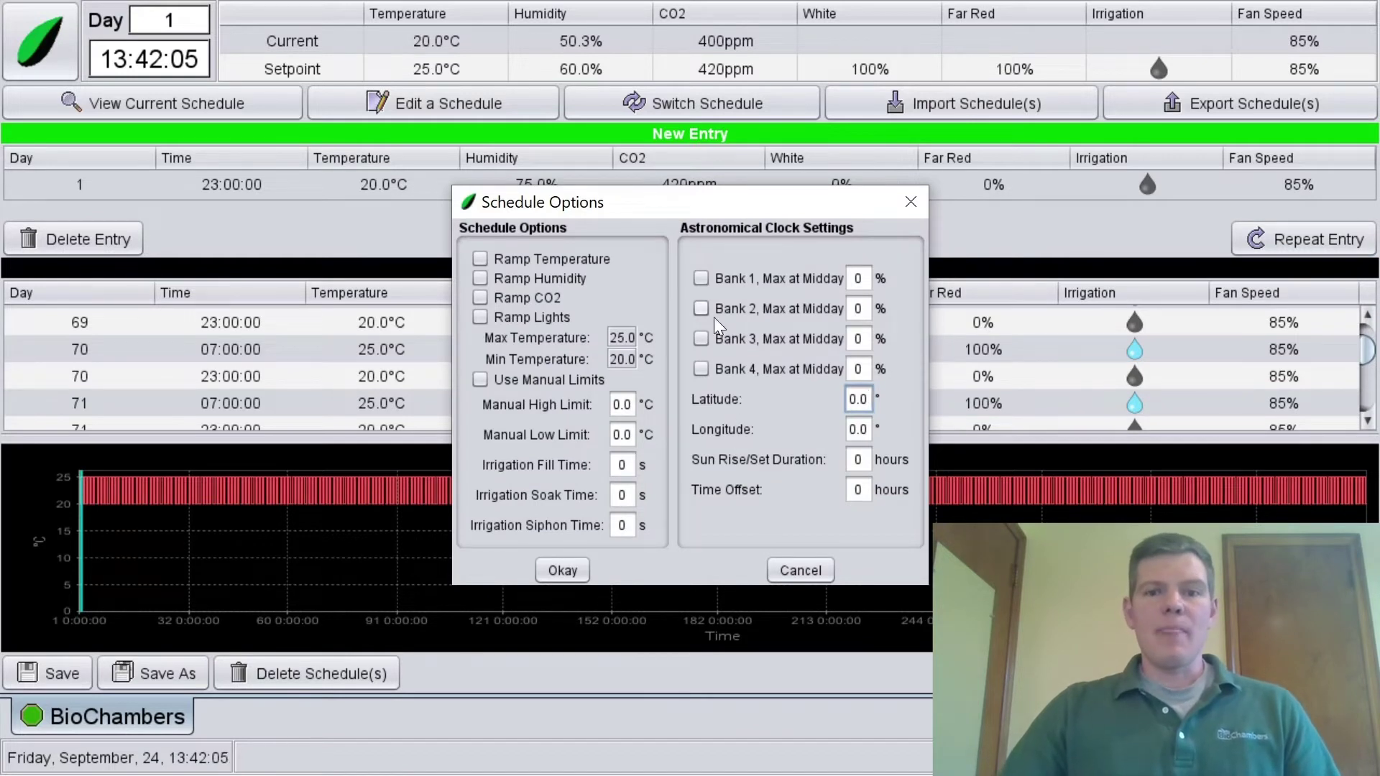
- Enable astronomical clock control for Bank 1 and Bank 2, each with a midday maximum of 100%
left_click(701, 278)
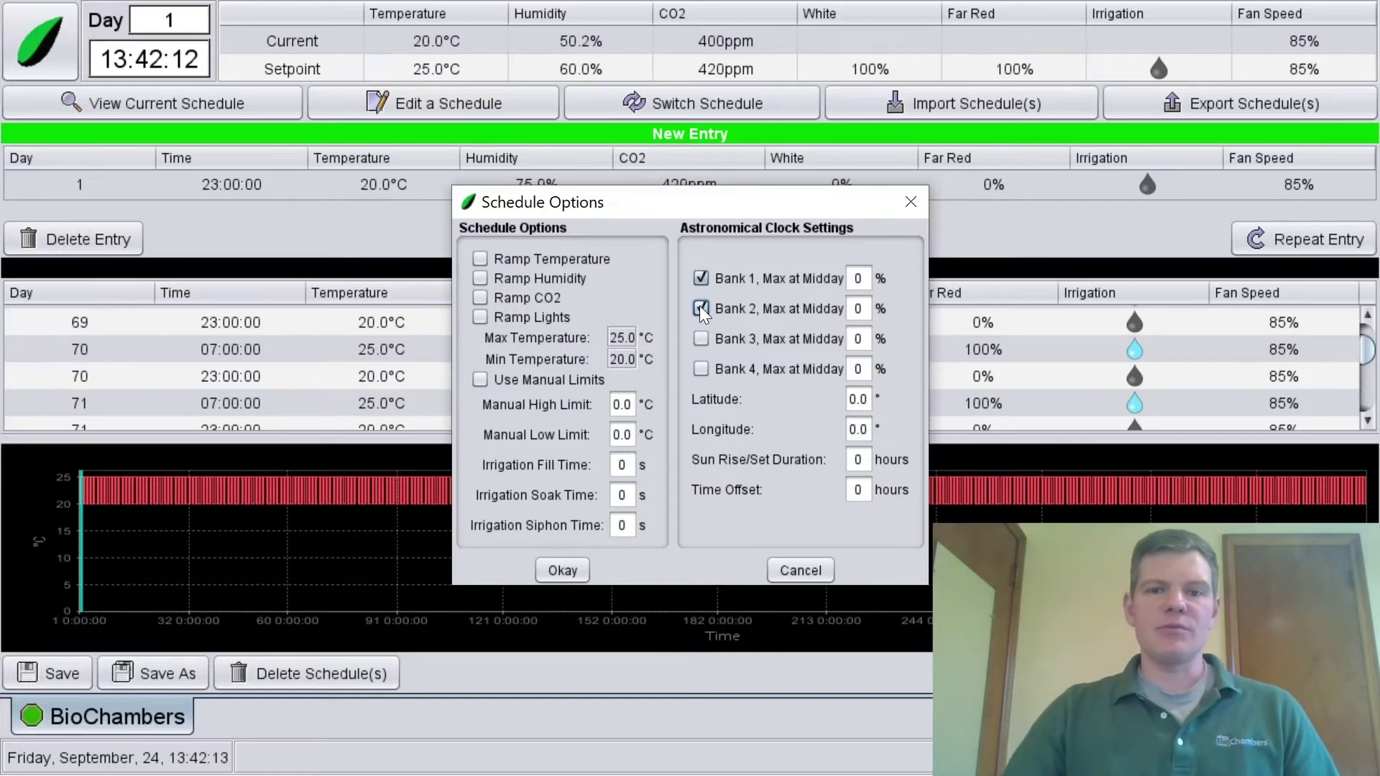
double_click(858, 279)
type("100")
key("BackSpace")
key("BackSpace")
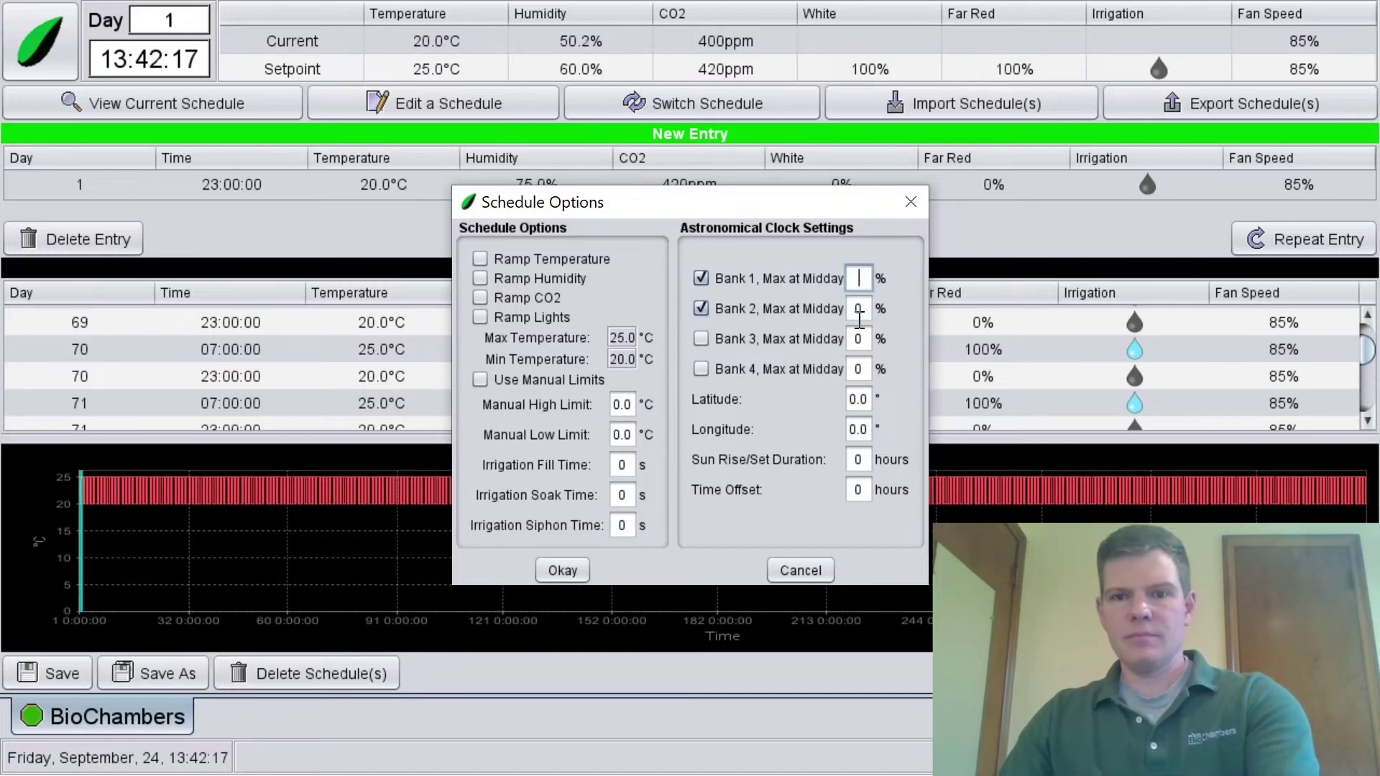
type("00")
left_click(858, 309)
type("100")
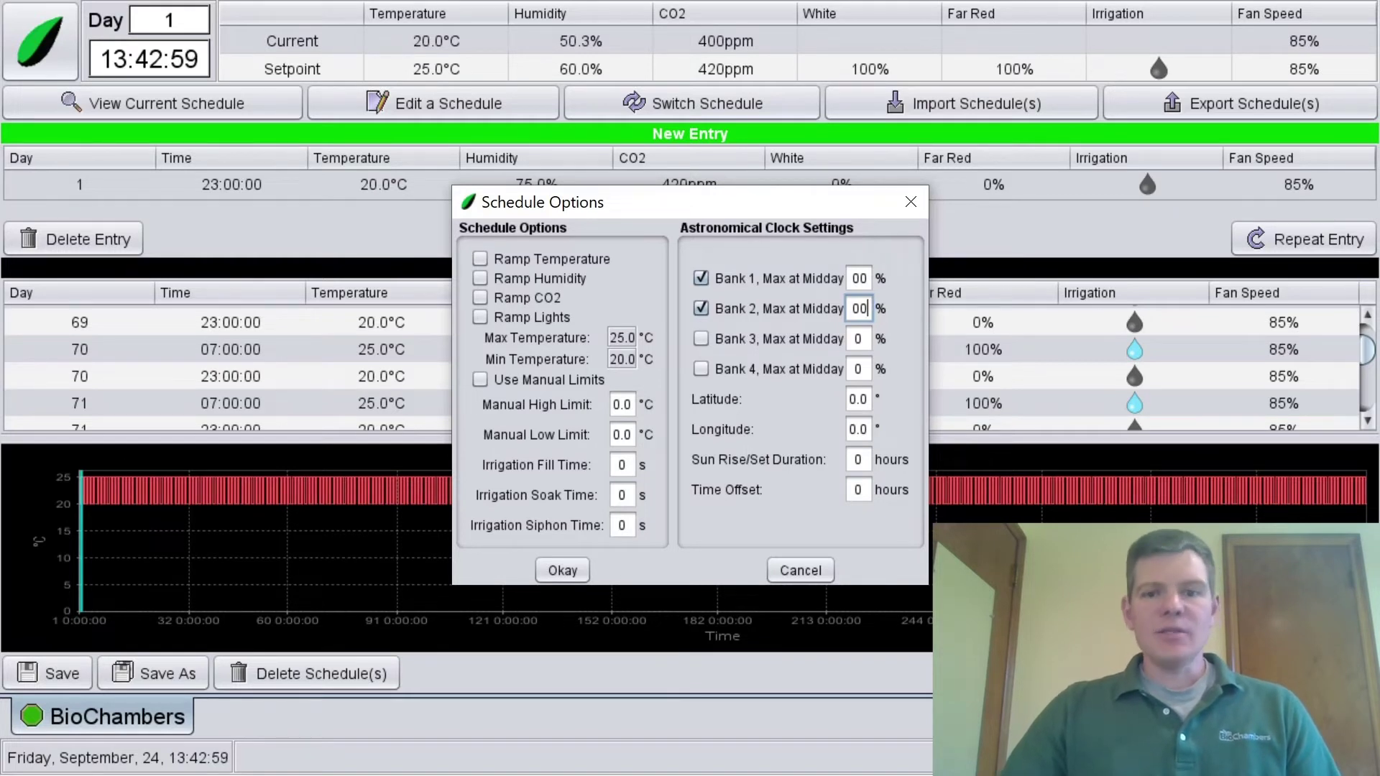
- Set the astronomical clock location to latitude 39.84° and longitude -88.95°
left_click(851, 401)
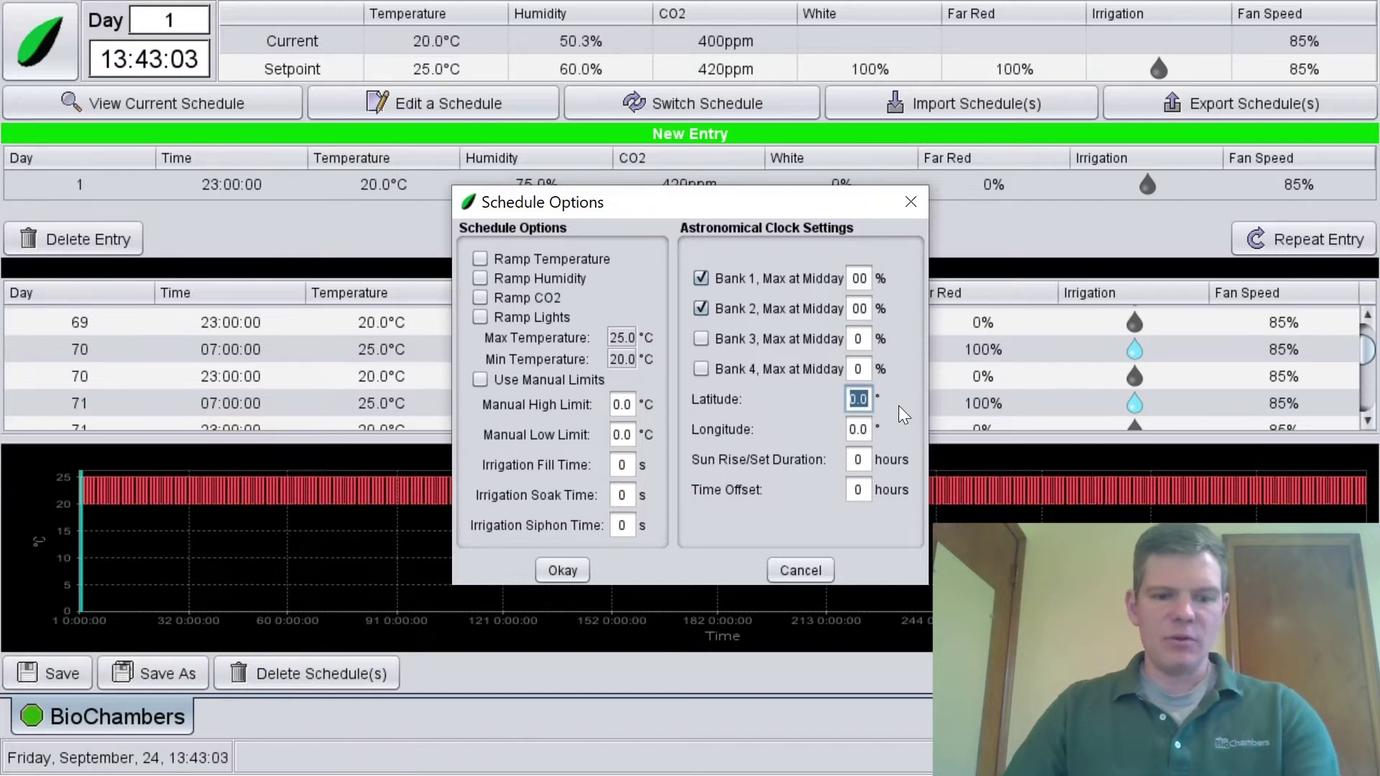
type("39")
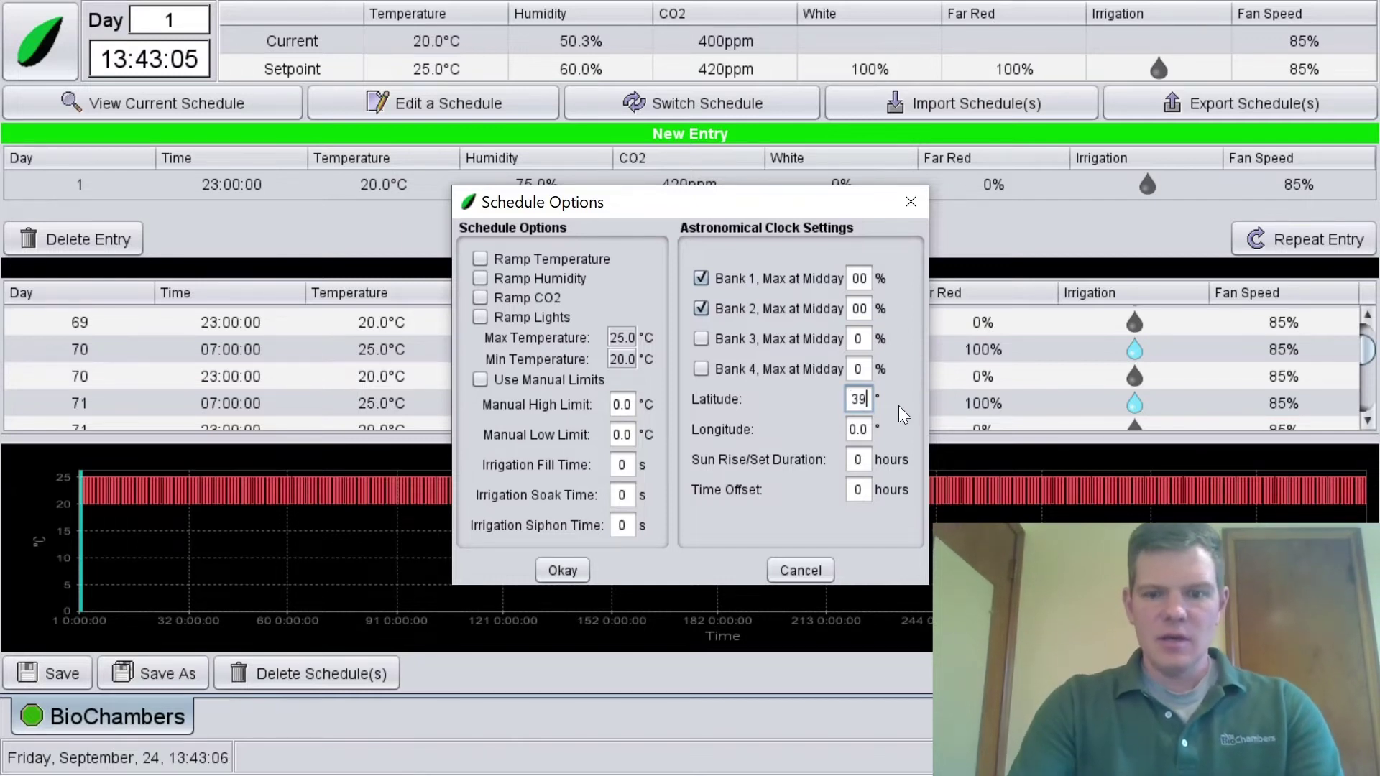
type(".84")
key("Tab")
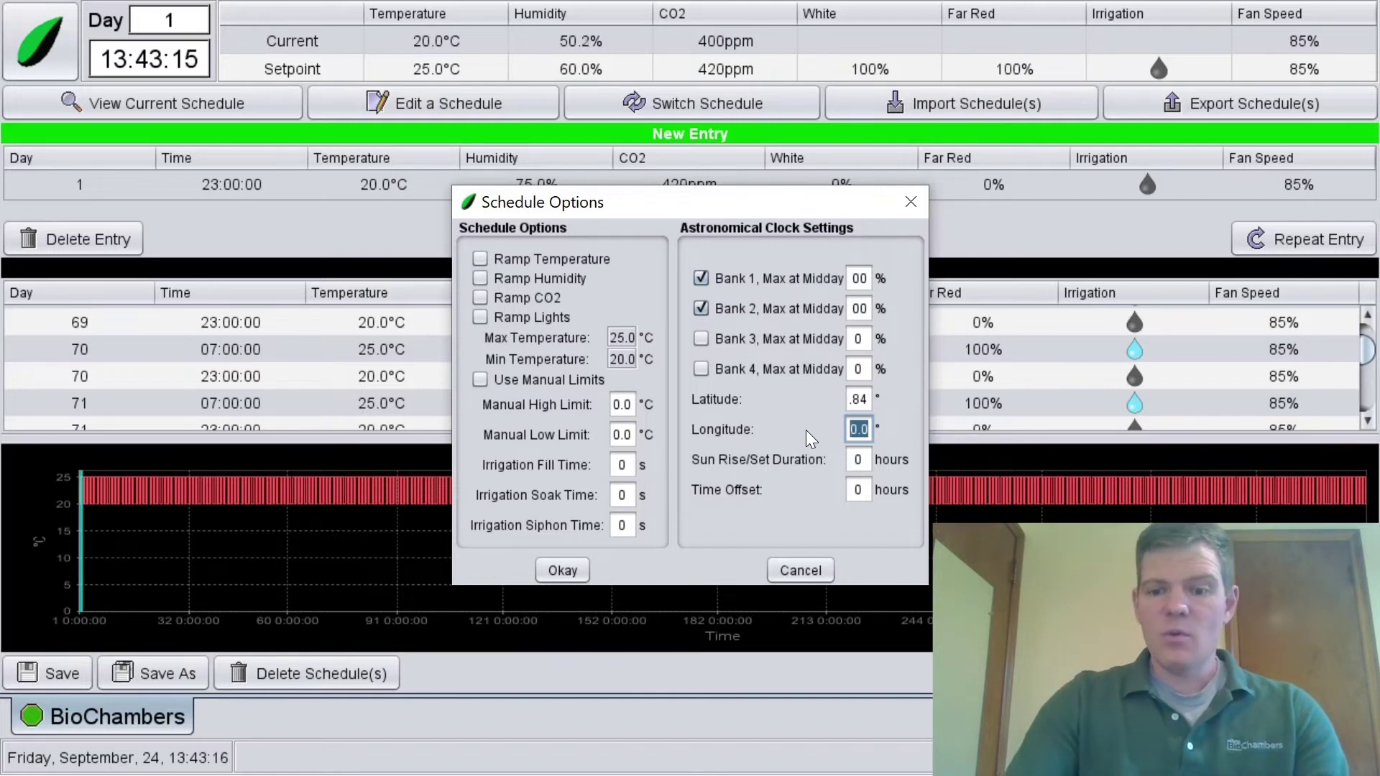
type("-")
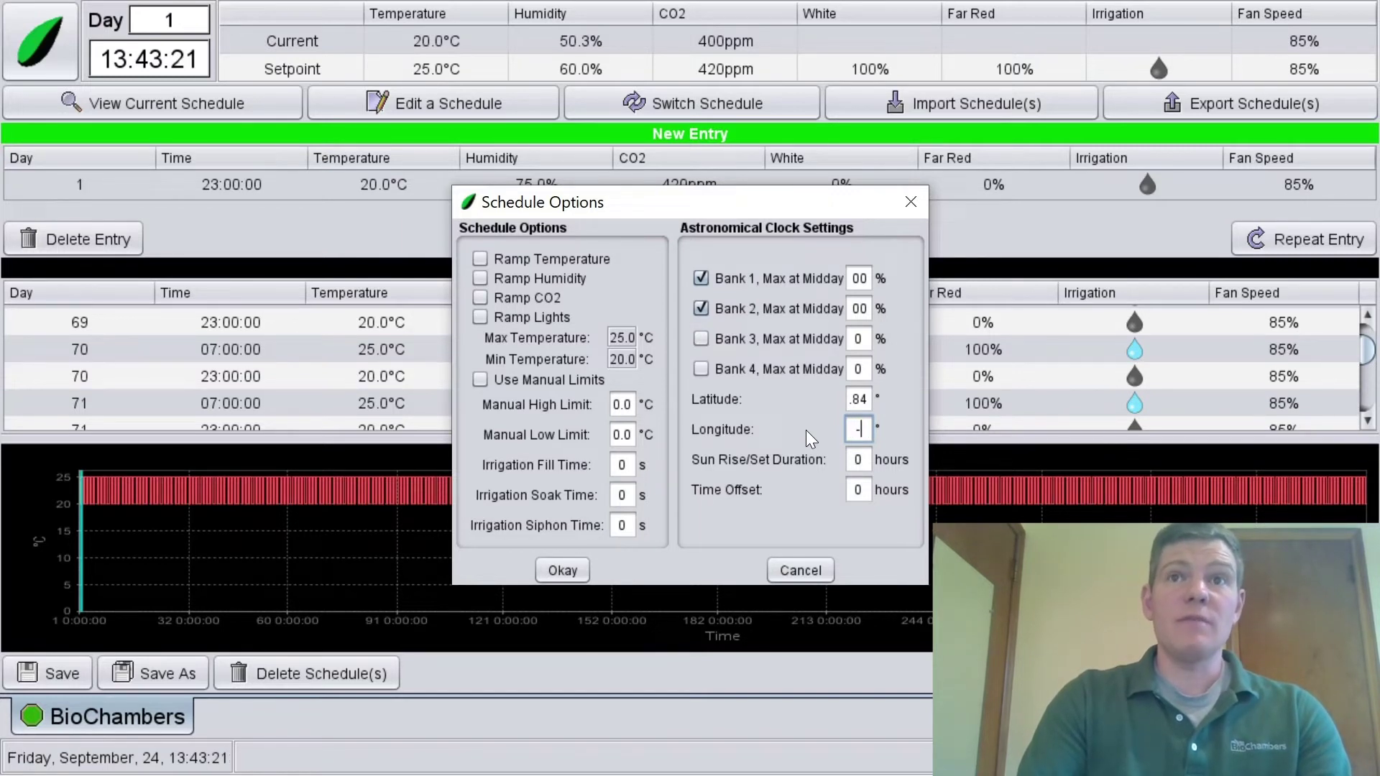
type("88")
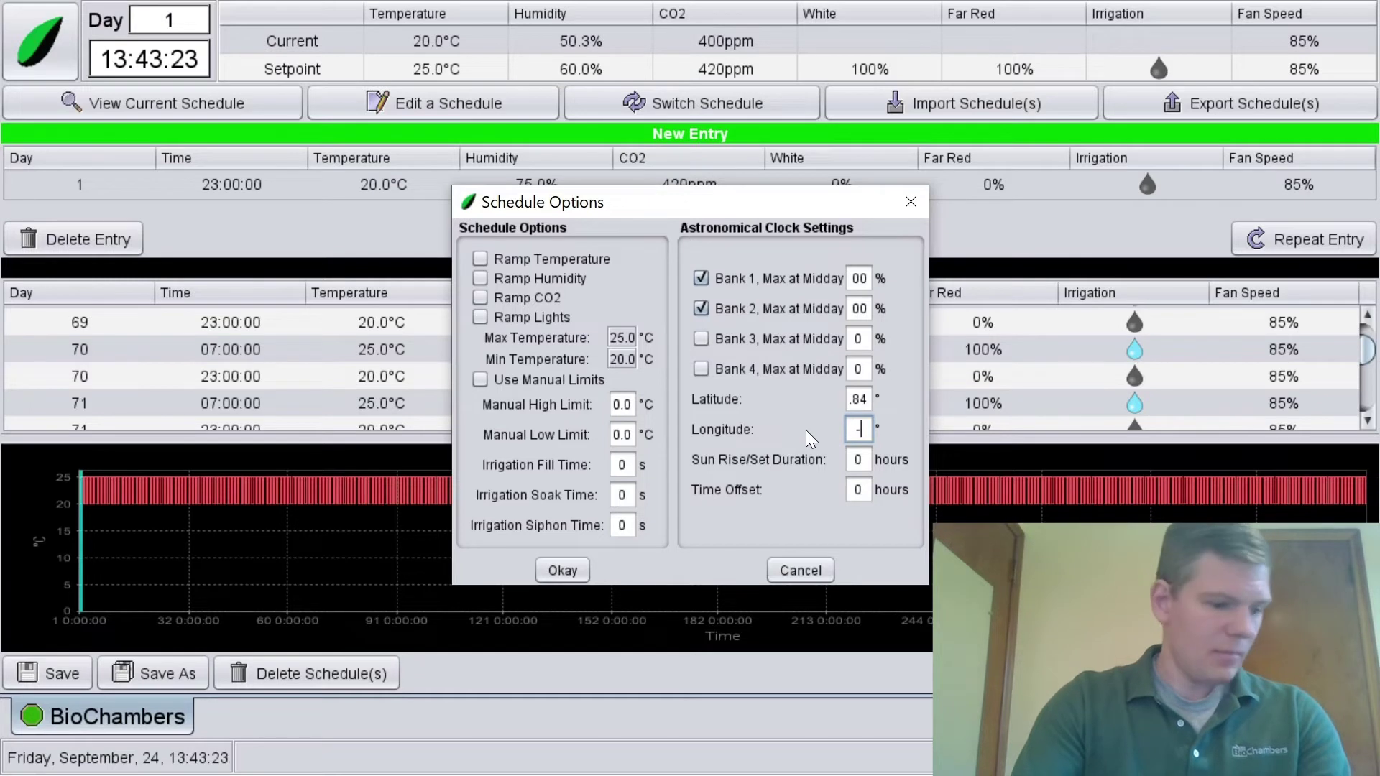
type(".")
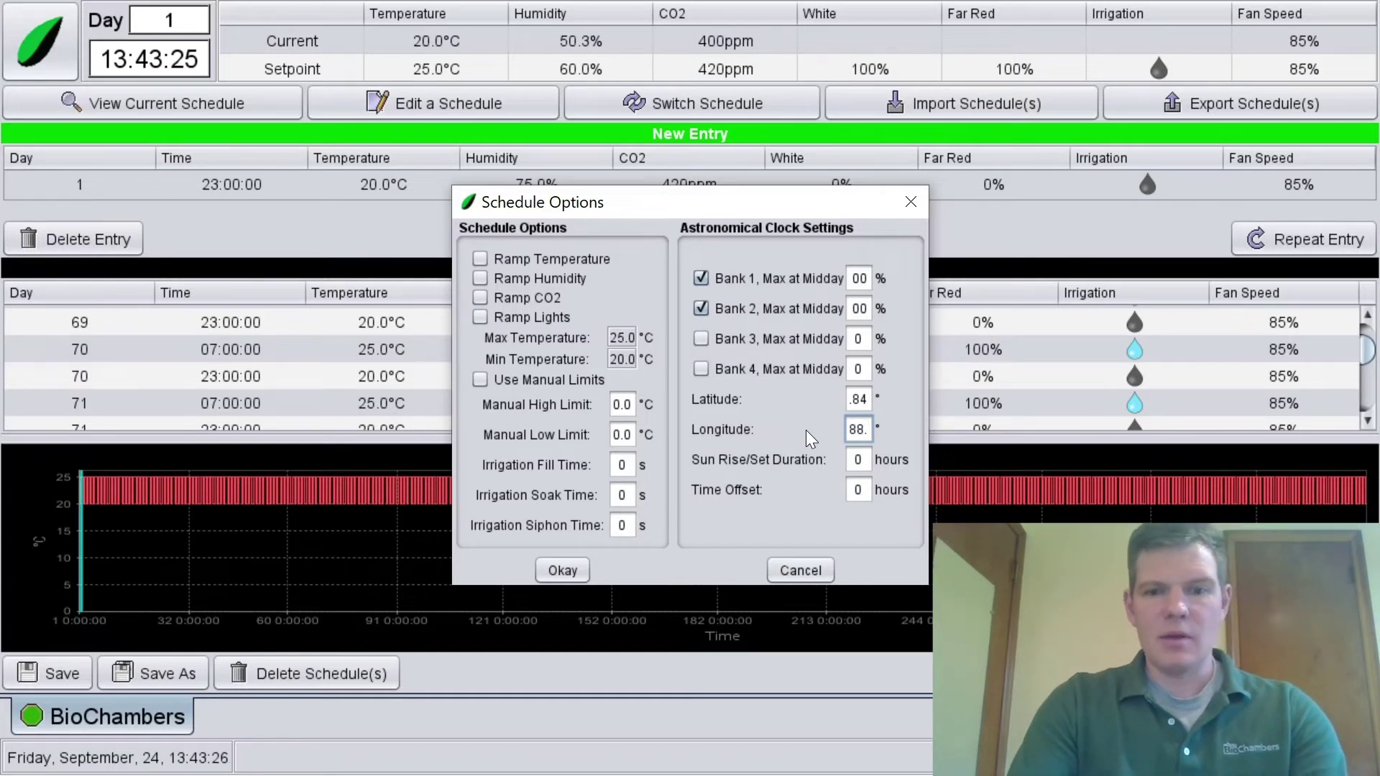
type("95")
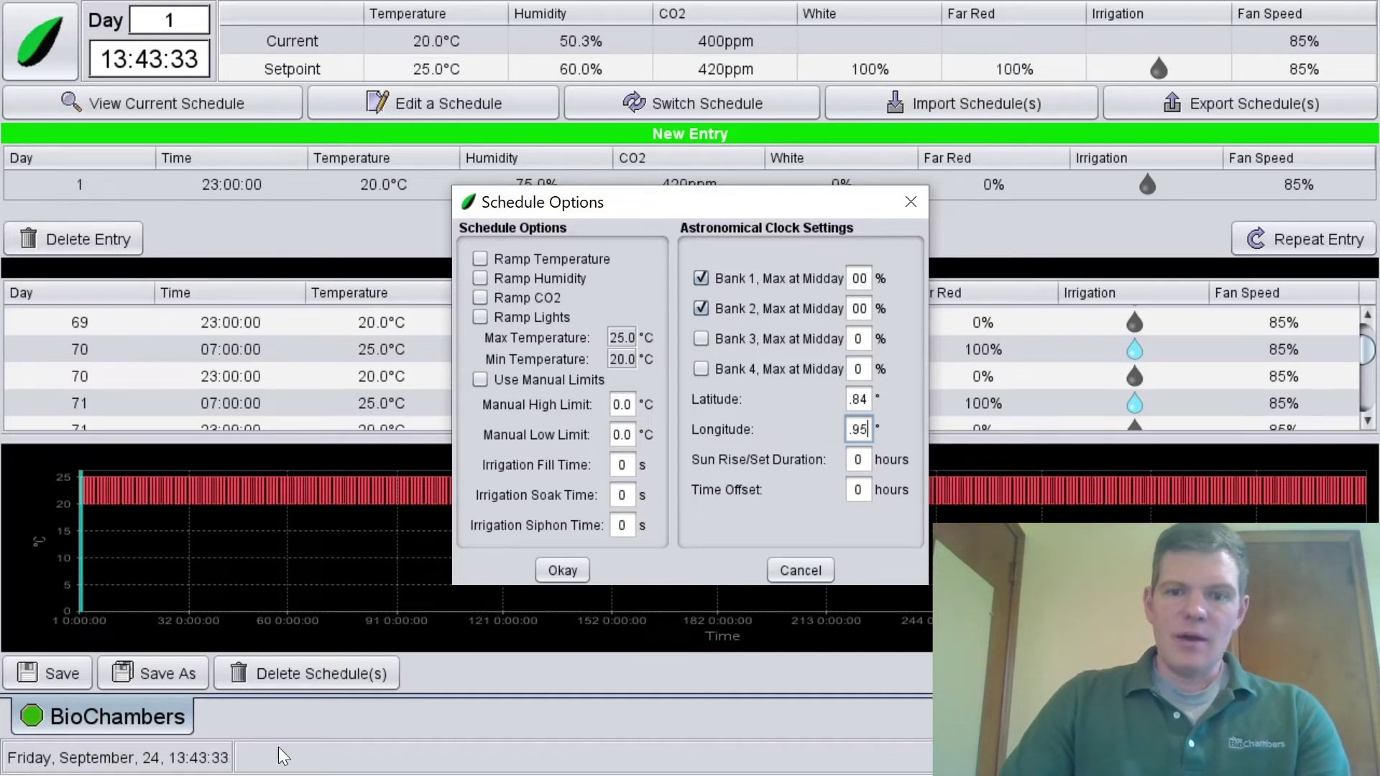
- Set the sun rise/set duration to 1 hour and accept the schedule options
left_click(856, 462)
type("1")
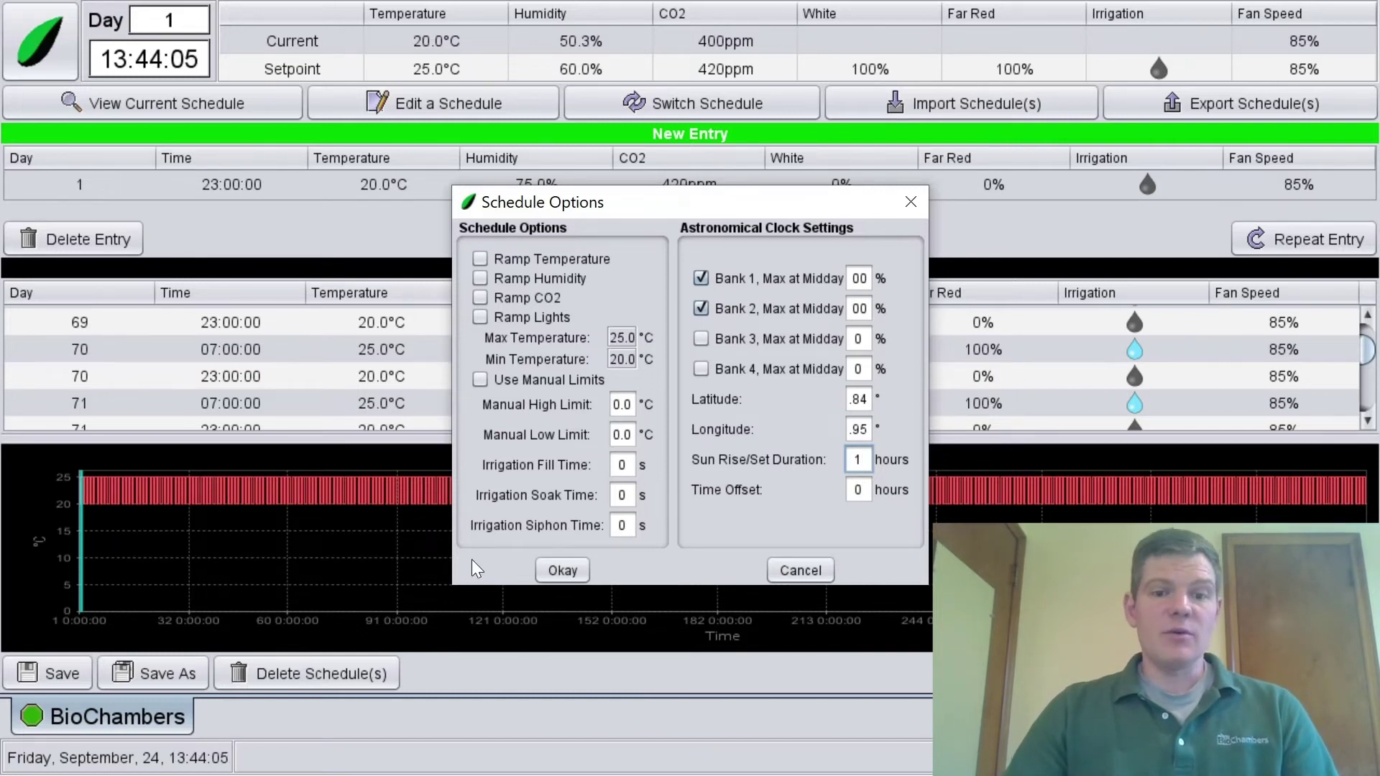
left_click(557, 571)
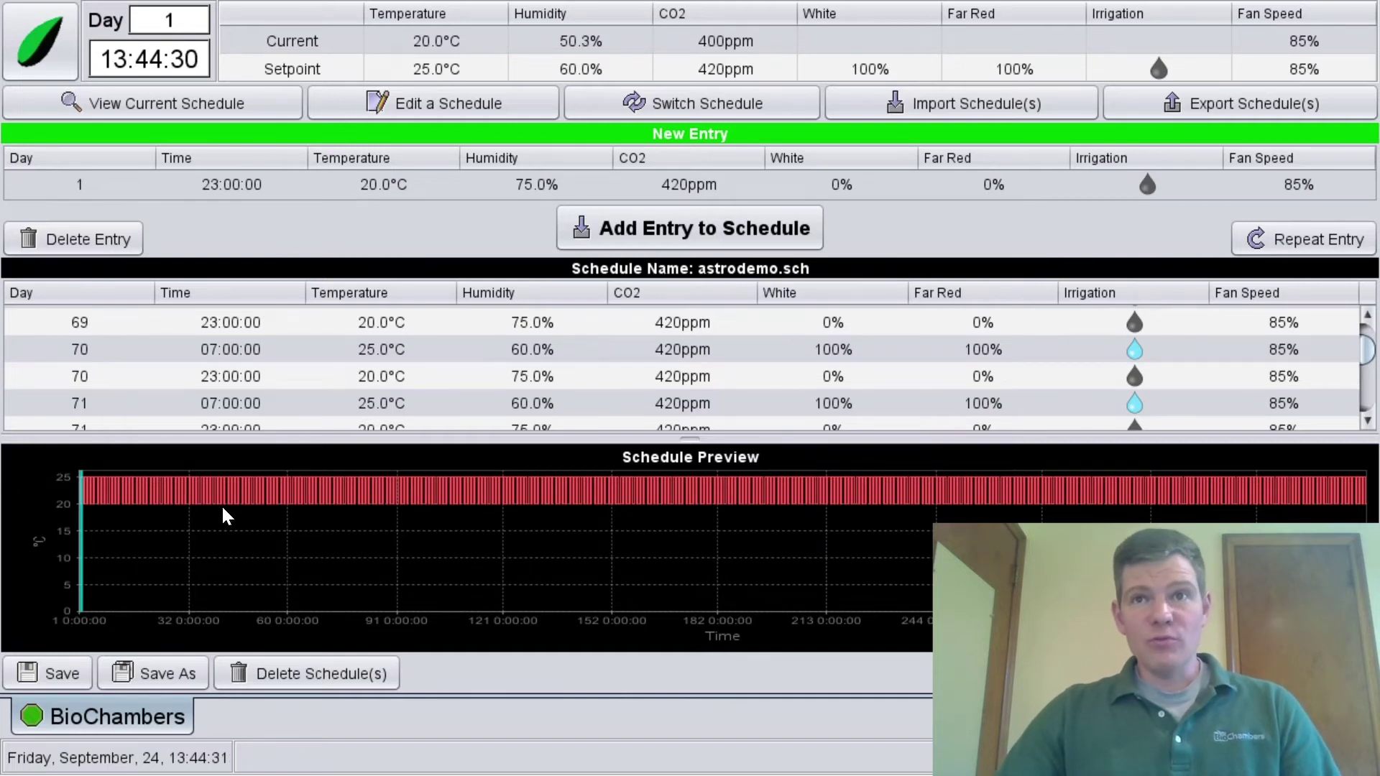
- Save the astrodemo.sch schedule and start running it from numerical day 1
left_click(64, 670)
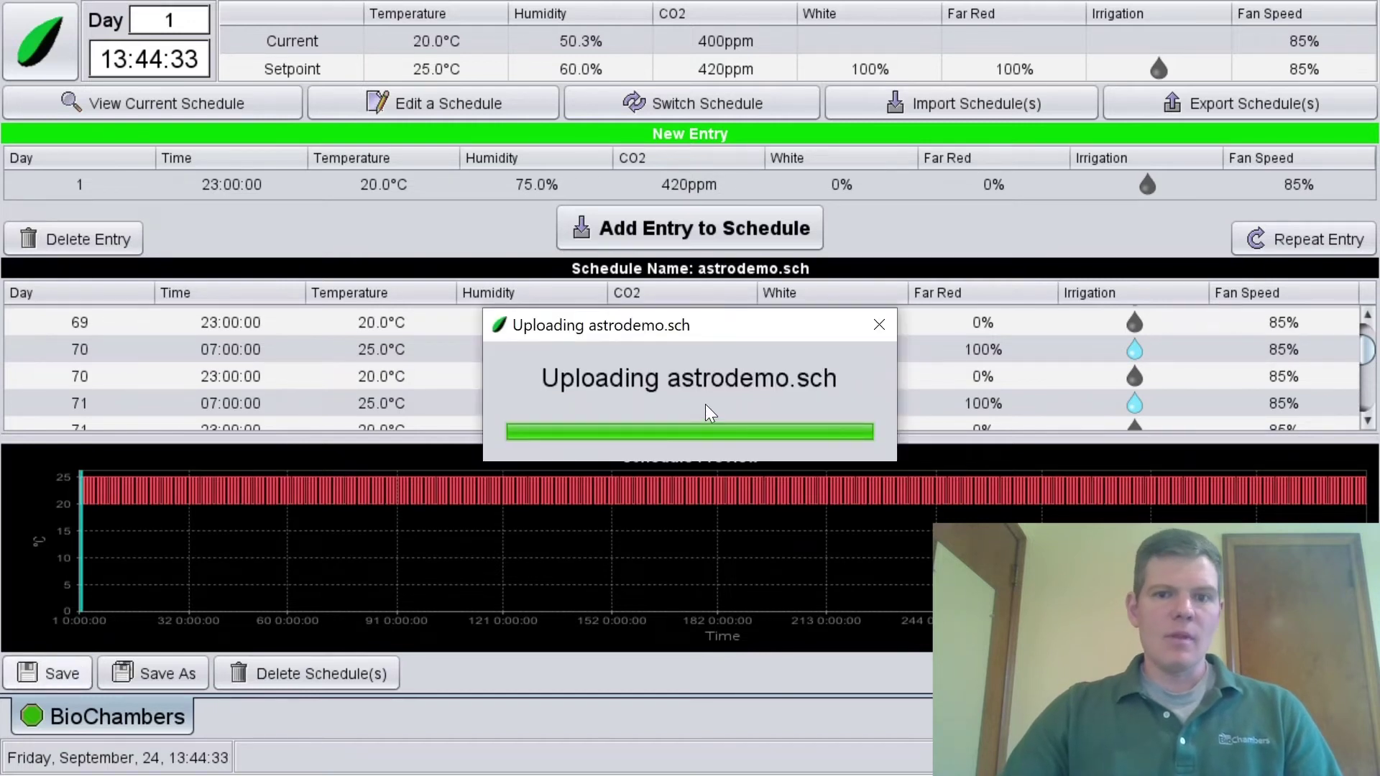
left_click(786, 433)
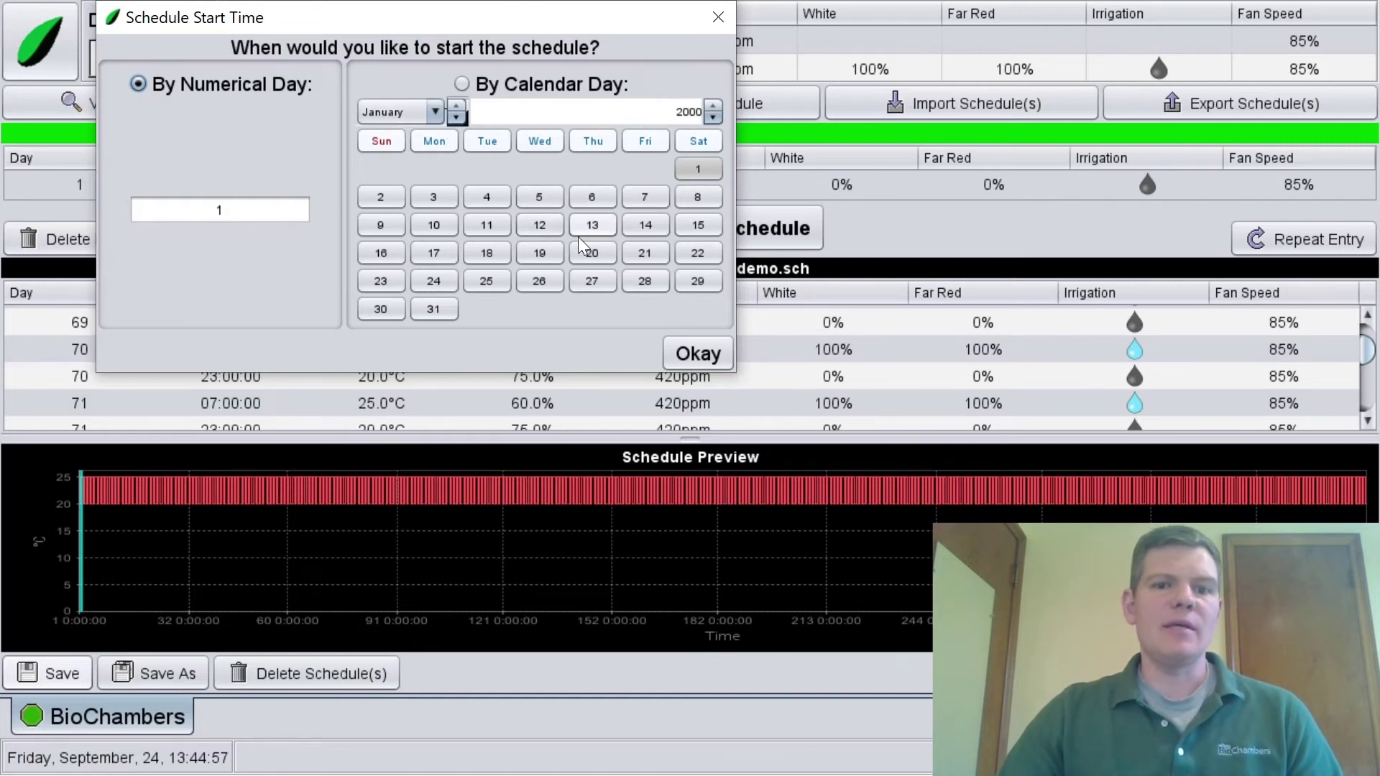
left_click(693, 349)
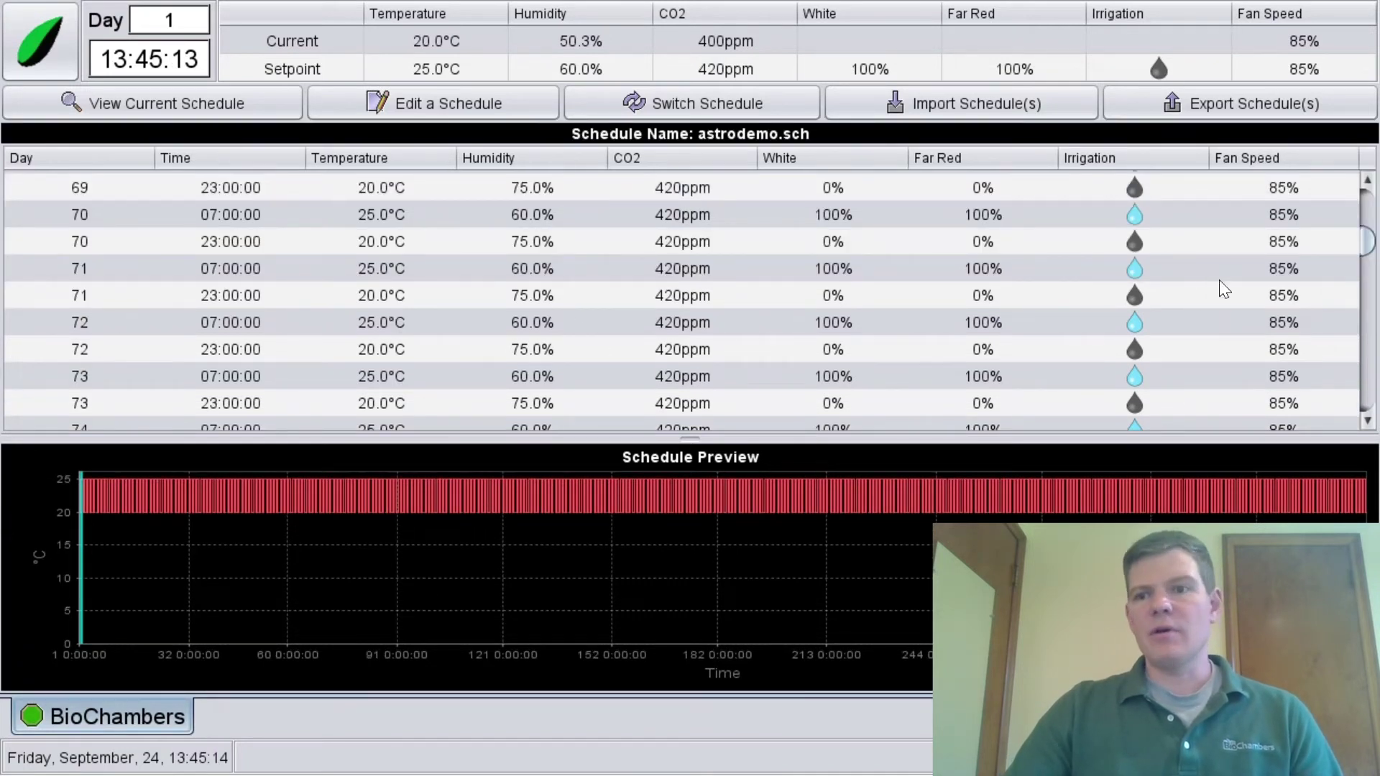
left_click_drag(1367, 244, 1370, 181)
left_click(992, 184)
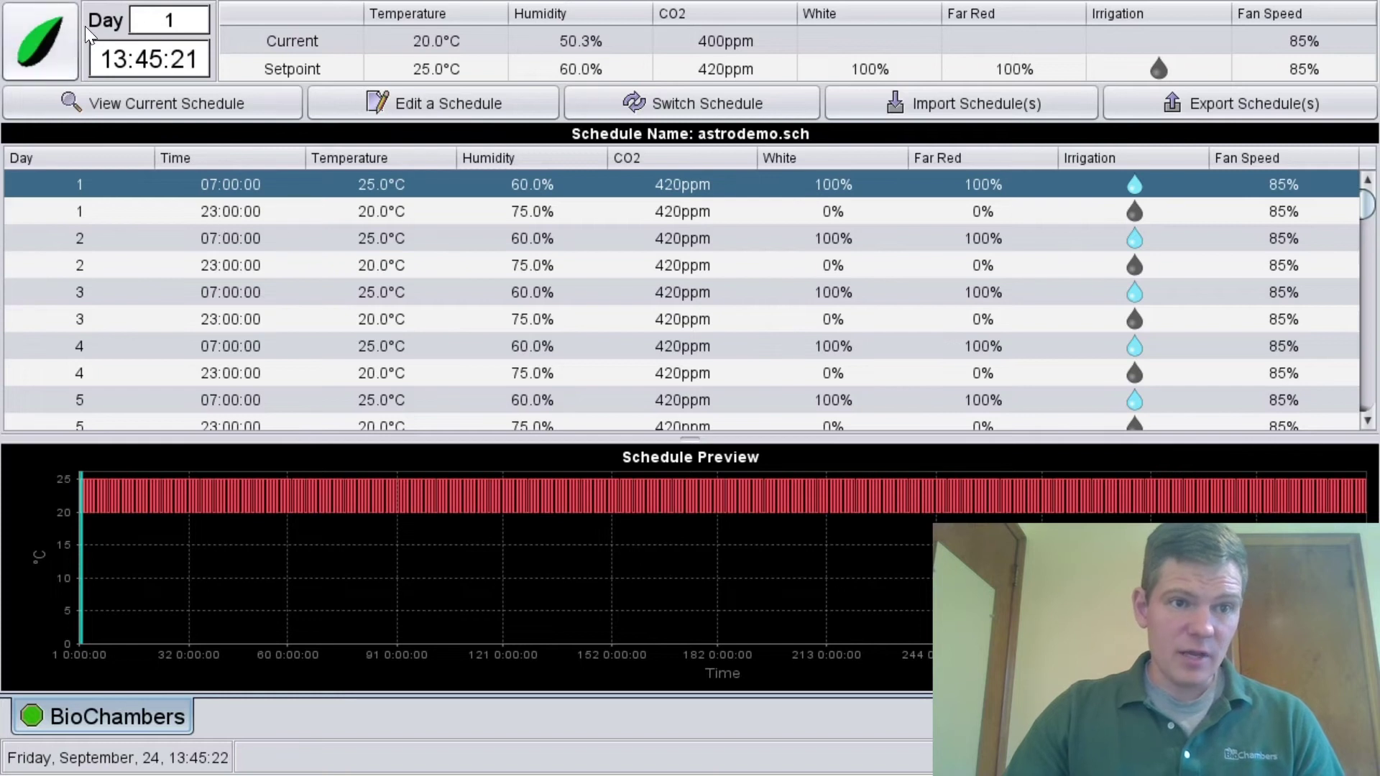
- Check the Astronomical Clock status in the service monitors and return to the schedule
left_click(59, 34)
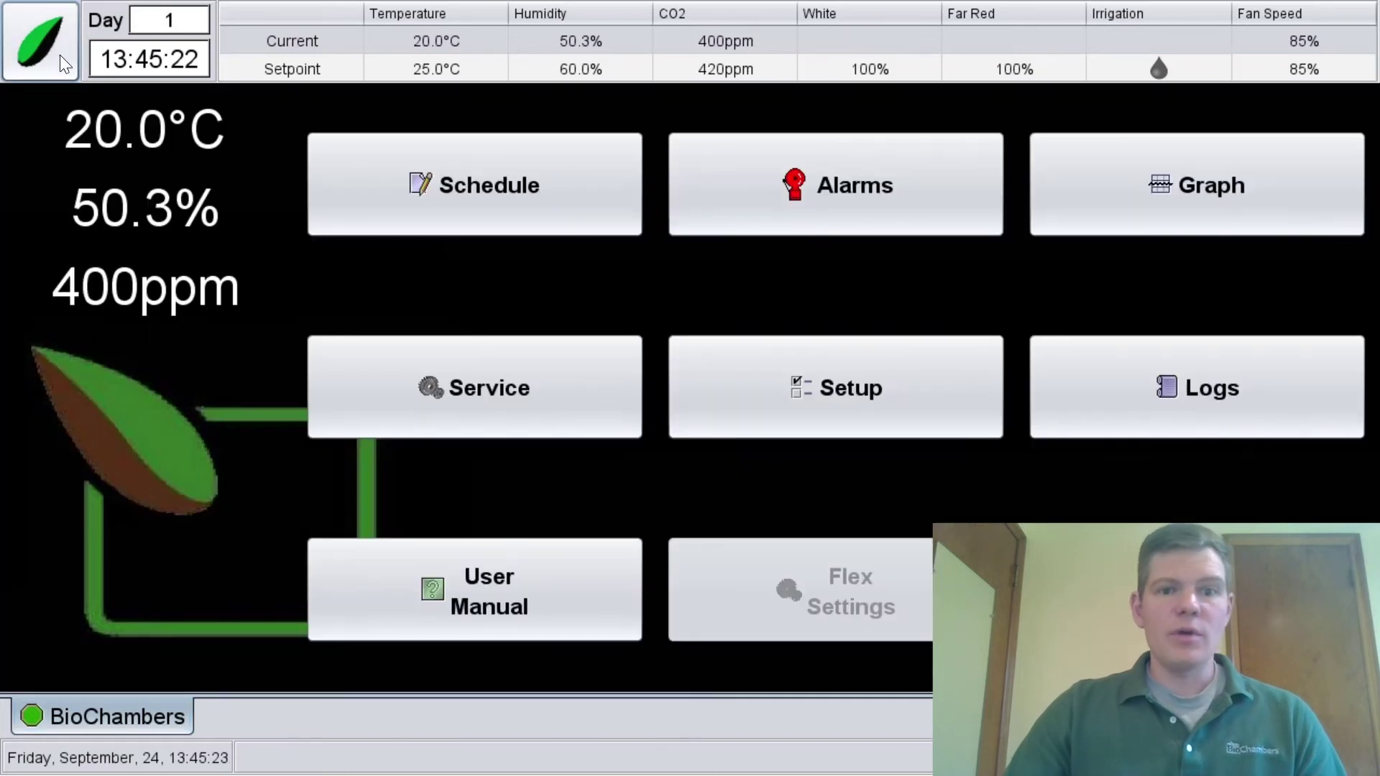
left_click(502, 385)
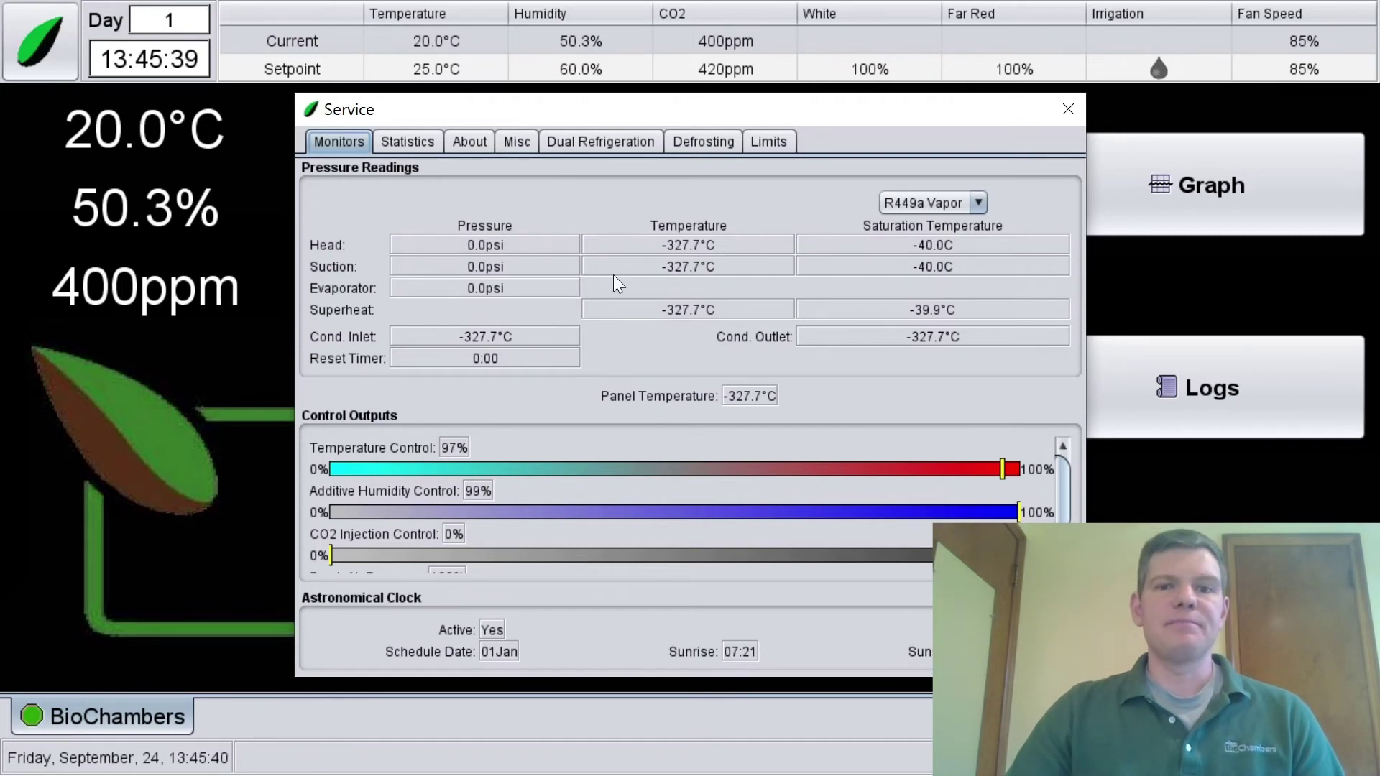
key("Escape")
left_click(419, 185)
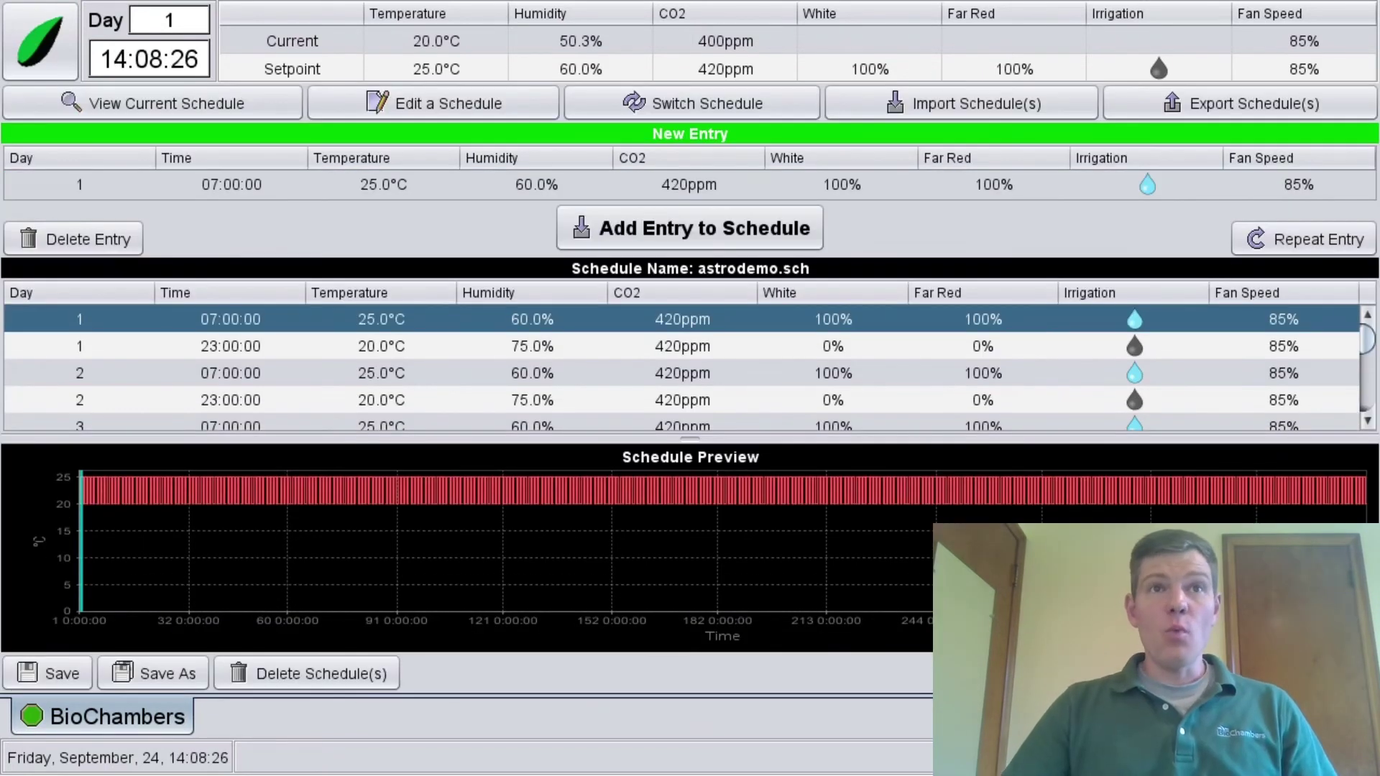